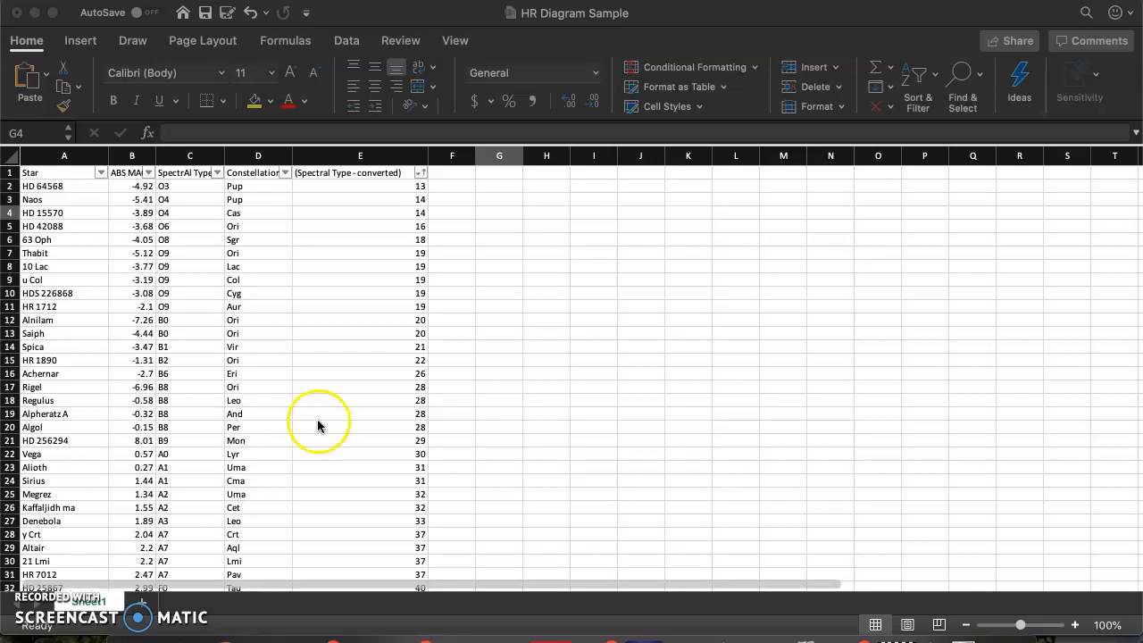
- Review the Constellation column entries and look through the whole star list down to its last row
click(263, 188)
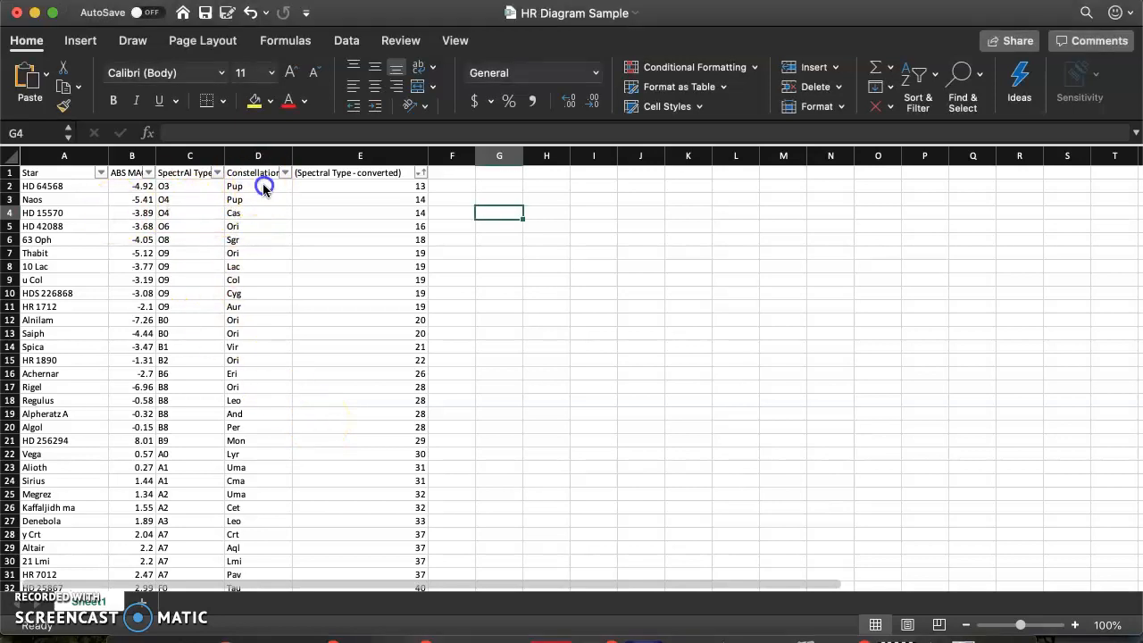
drag(270, 186, 275, 340)
click(283, 226)
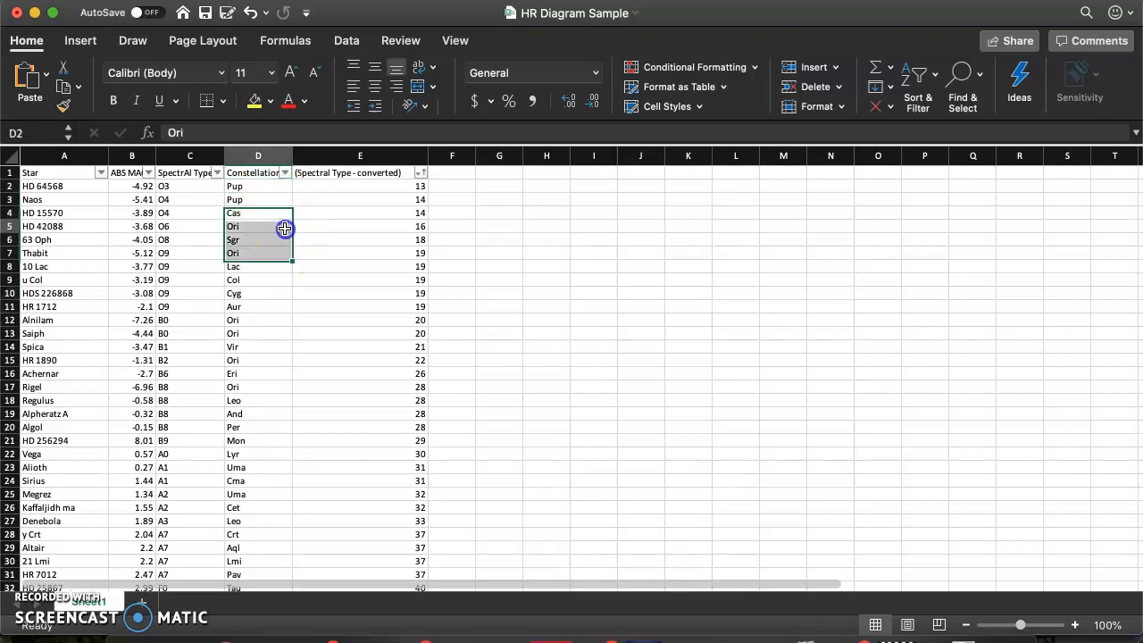
click(258, 188)
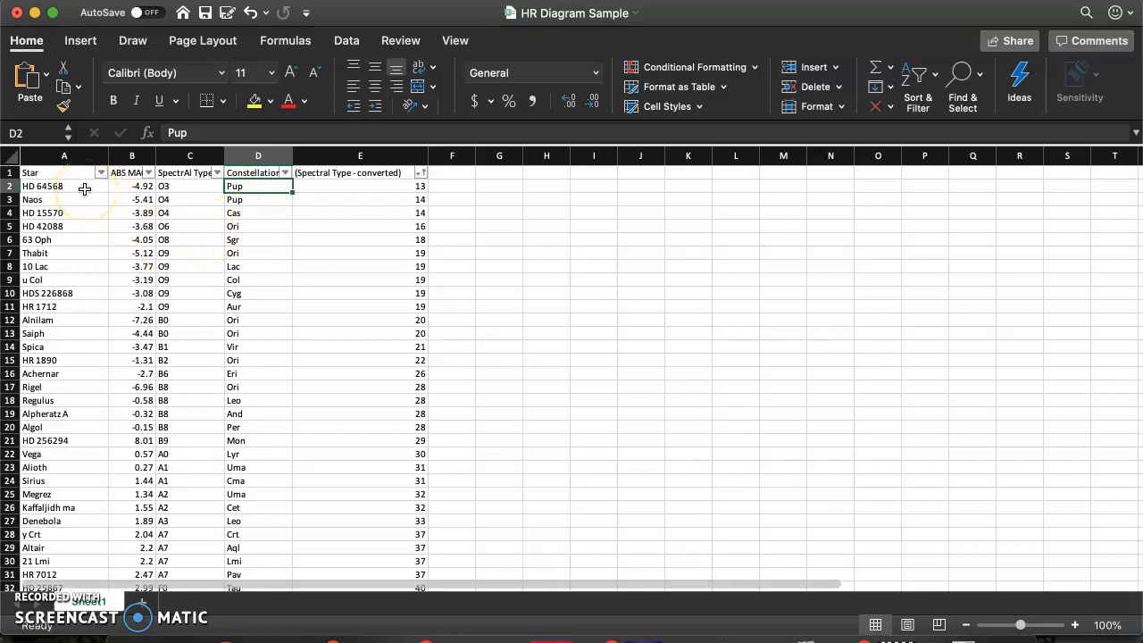
scroll(181, 284, down, 15)
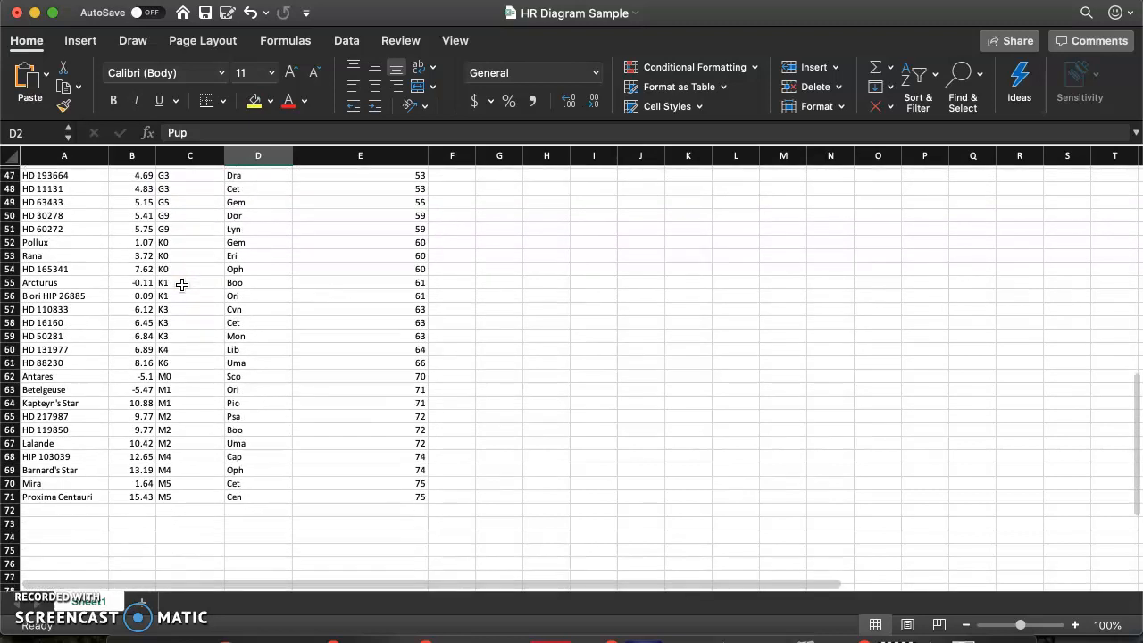
scroll(182, 284, down, 3)
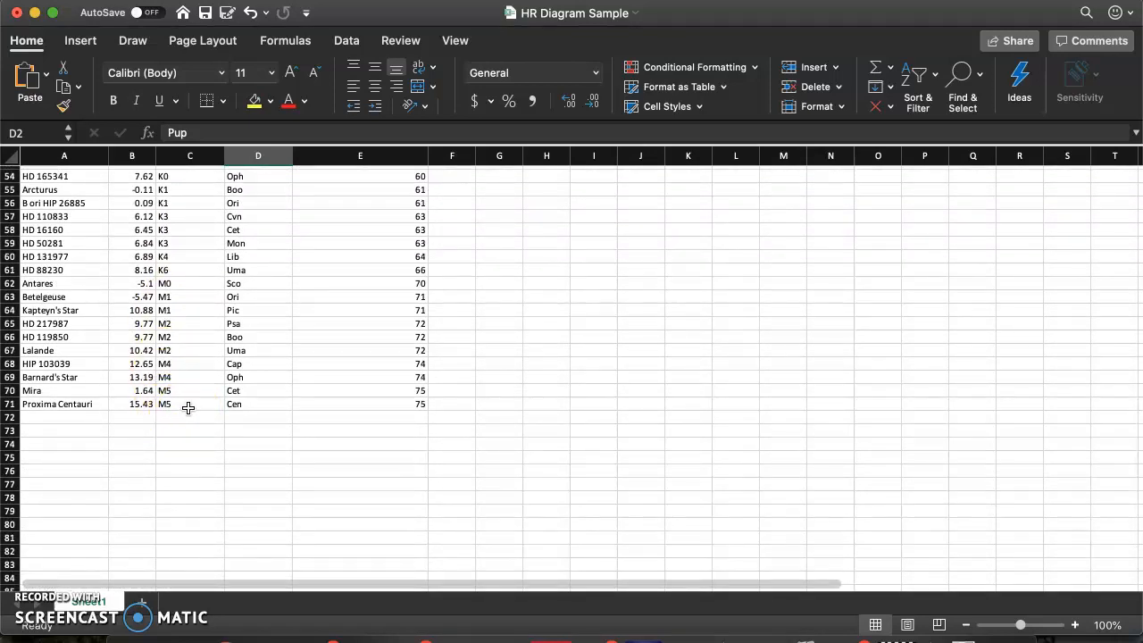
scroll(187, 407, up, 17)
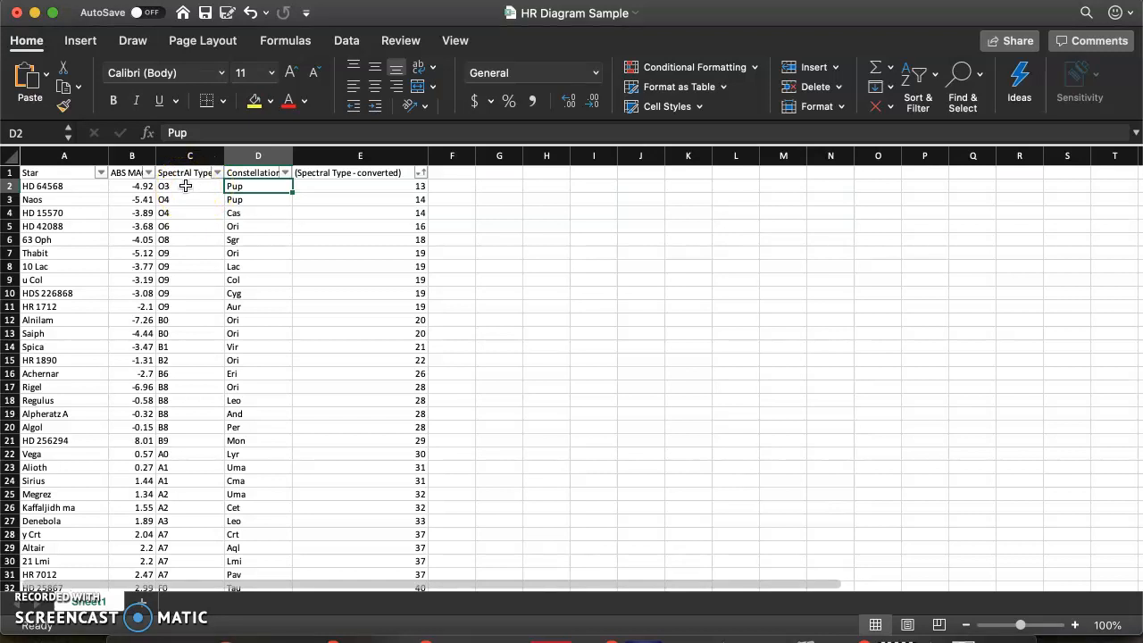
- Compare the letter-and-number spectral types in column C with their converted numeric values in column E
click(185, 186)
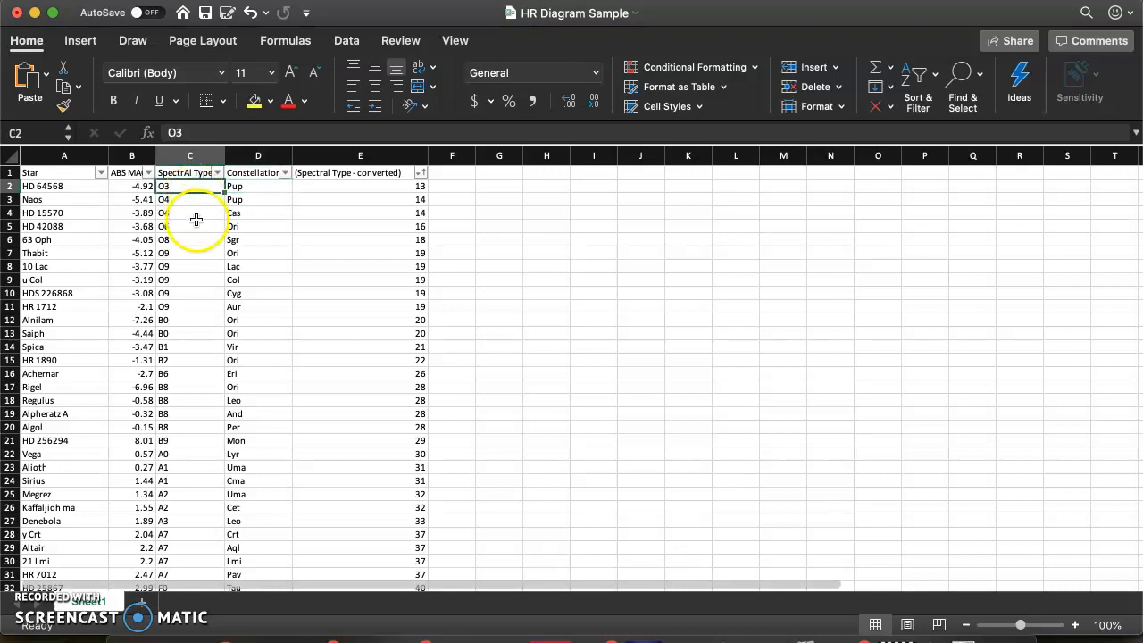
click(199, 320)
click(191, 441)
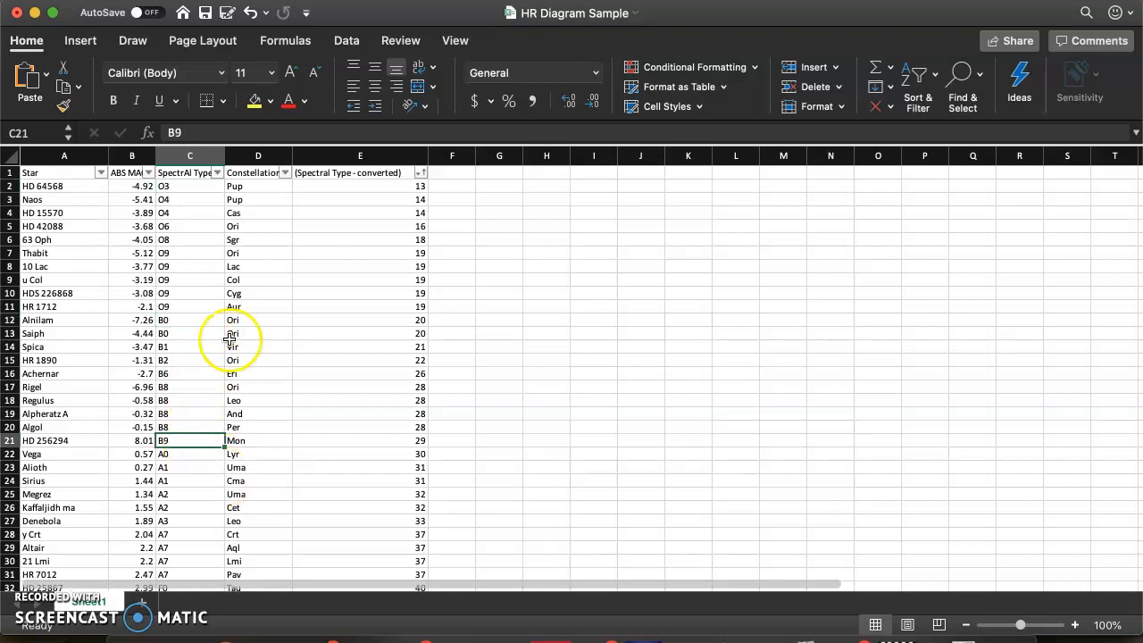
click(207, 188)
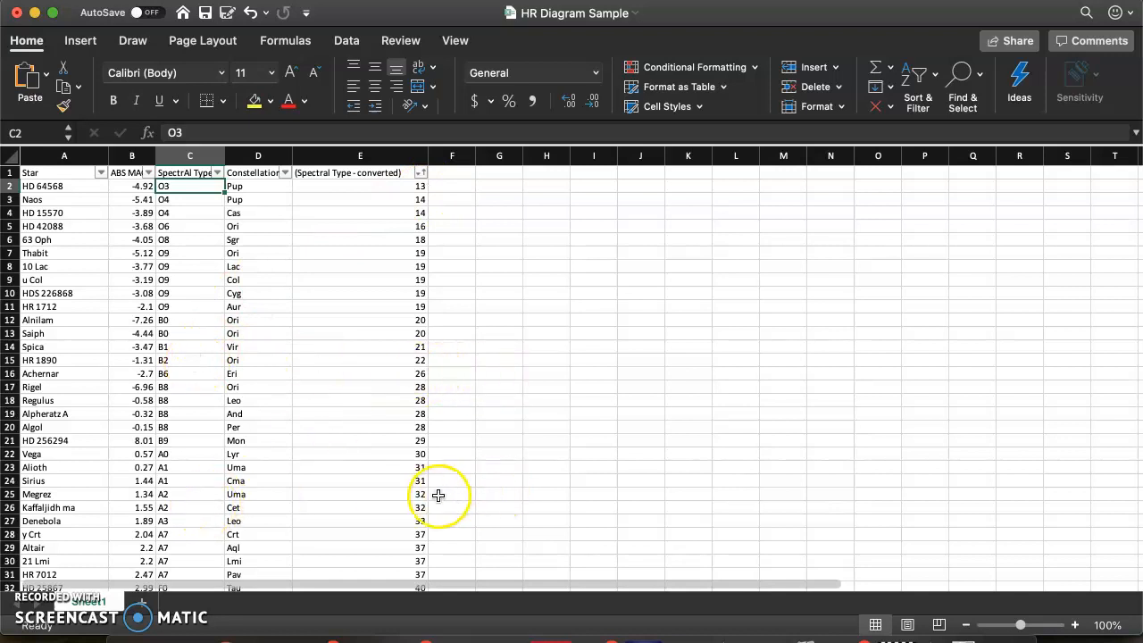
click(187, 190)
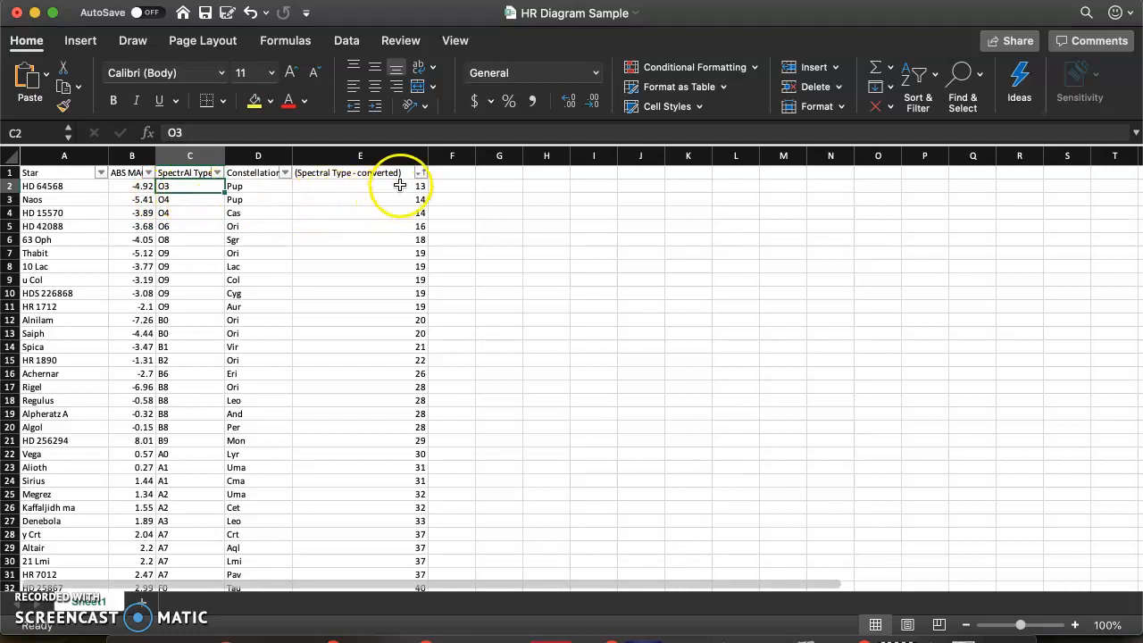
click(192, 232)
click(377, 231)
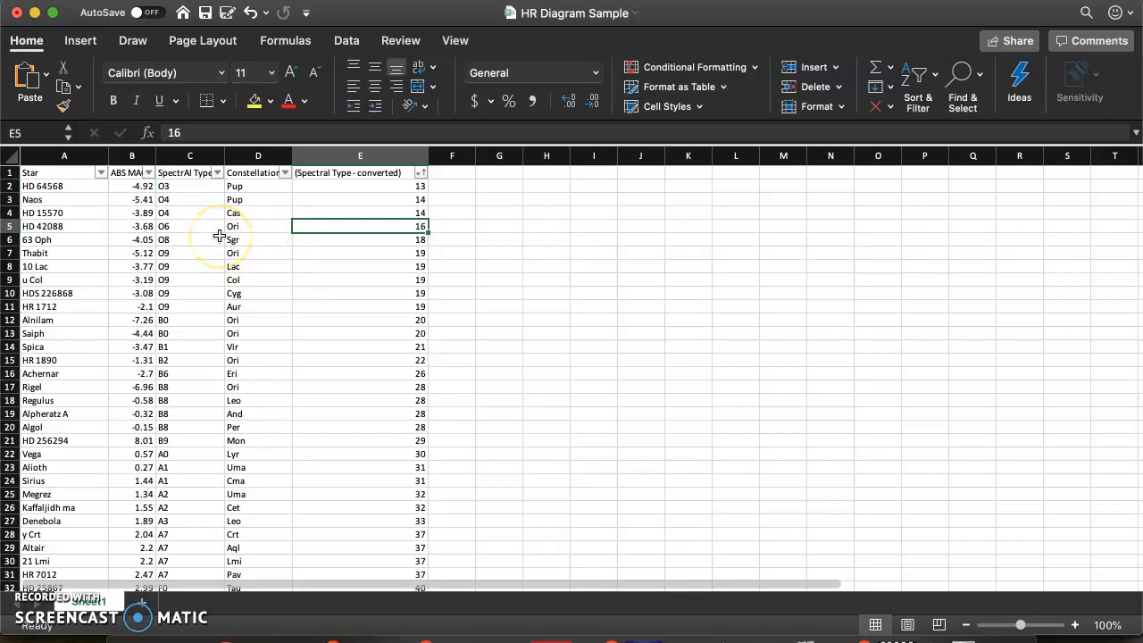
- Insert a plain Scatter chart from the ABS MAG column and place it in the empty area beside the table
click(140, 155)
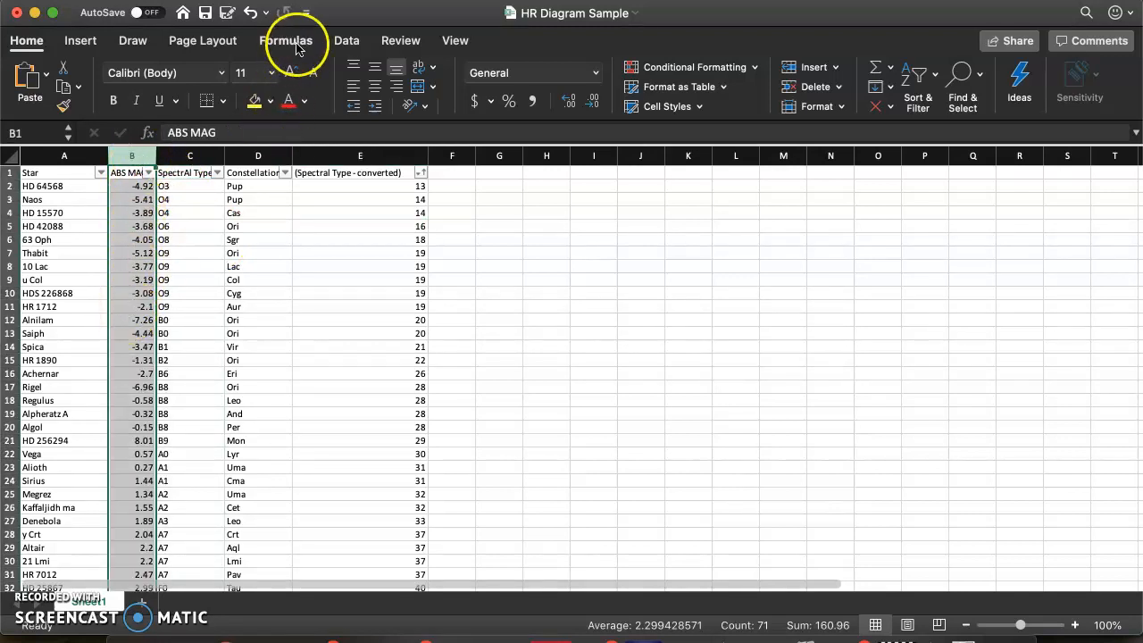
click(82, 41)
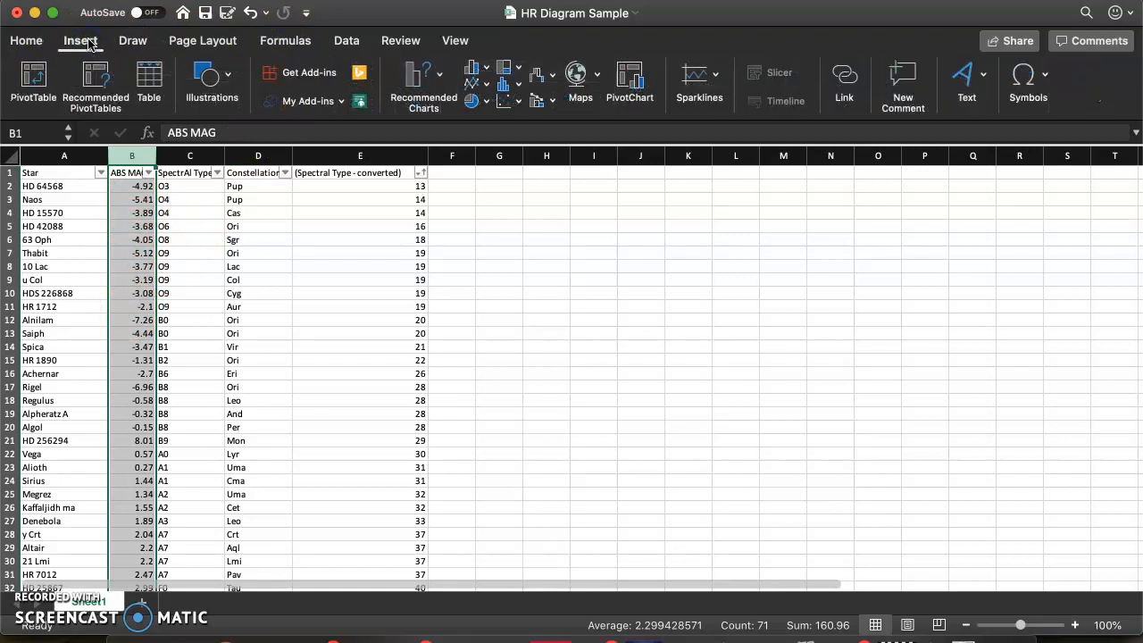
click(520, 103)
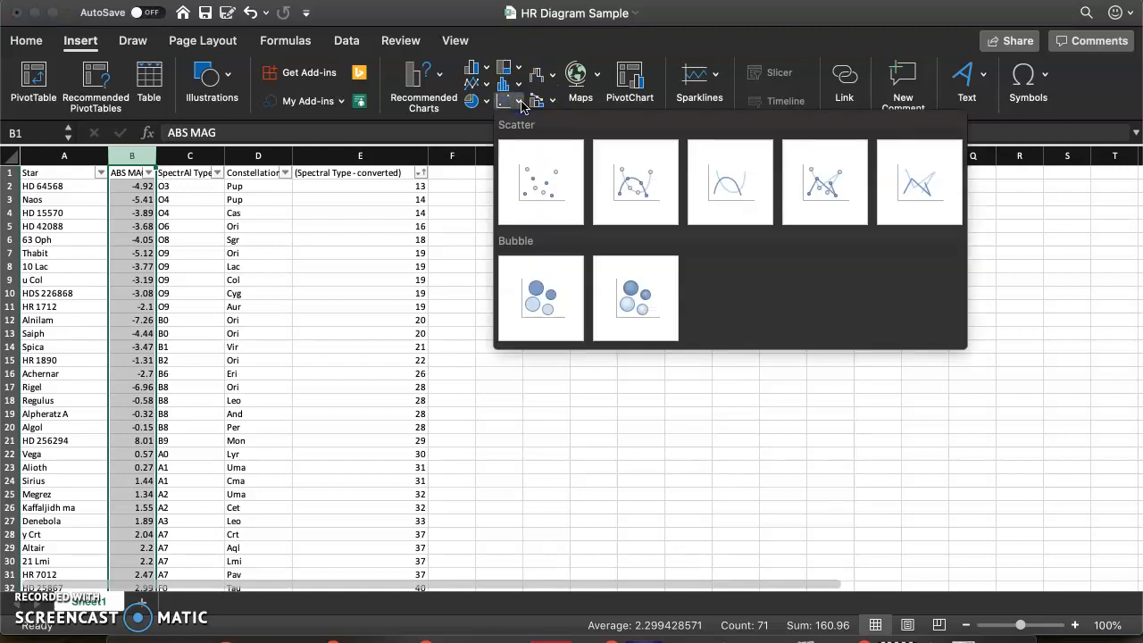
click(552, 189)
drag(654, 290, 715, 262)
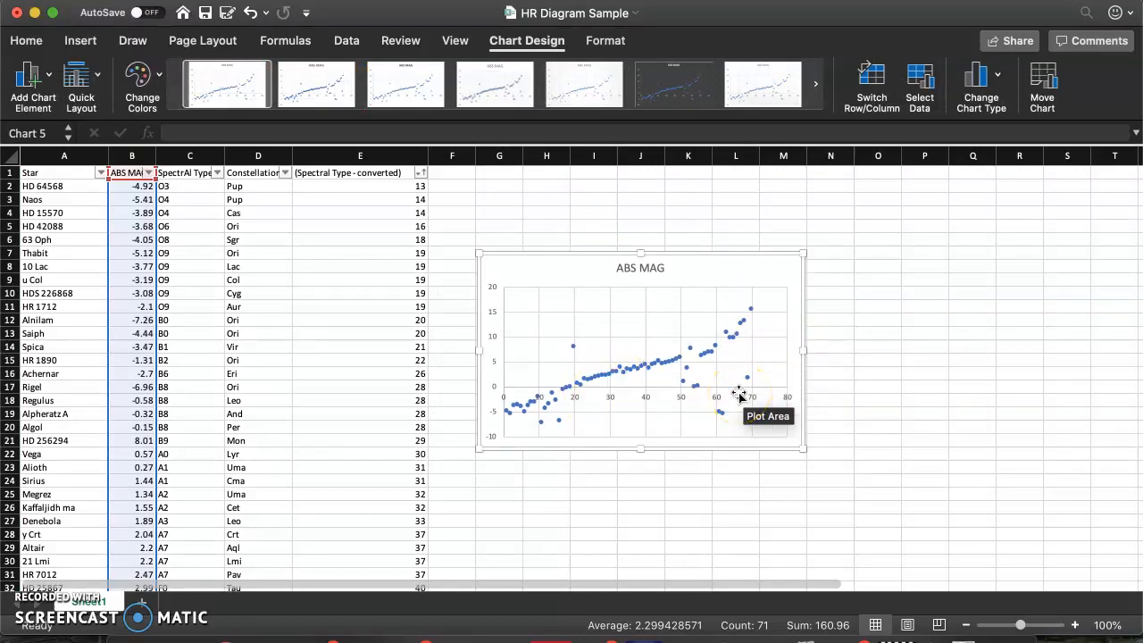
- Set the X values of the chart's ABS MAG series to =Sheet1!$E$2:$E$72, the converted spectral types
click(925, 89)
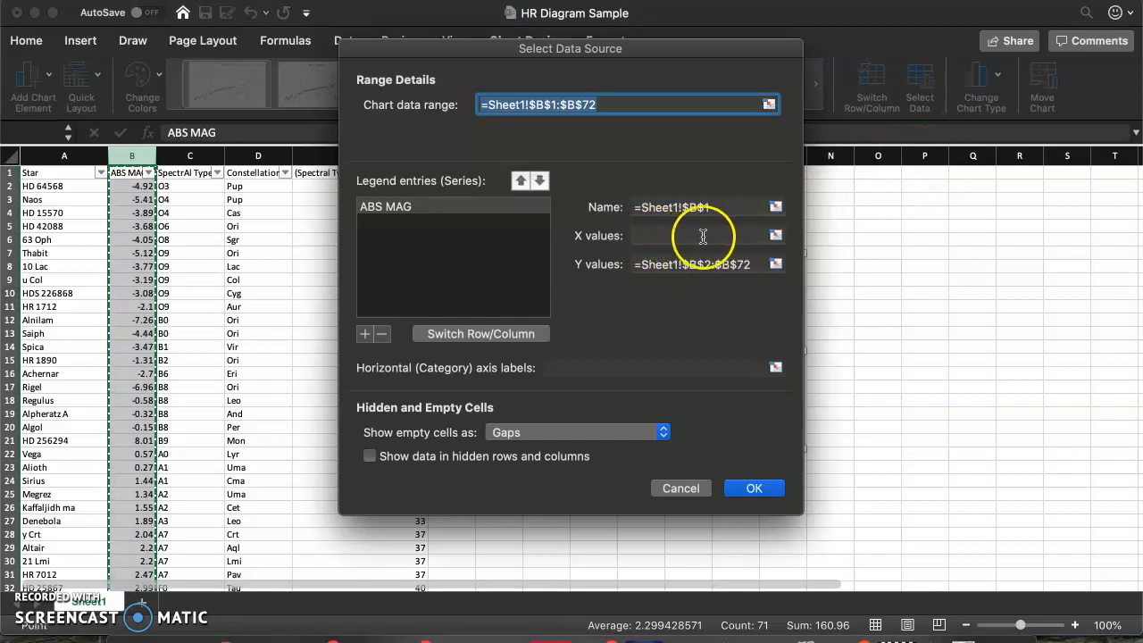
click(775, 234)
click(396, 159)
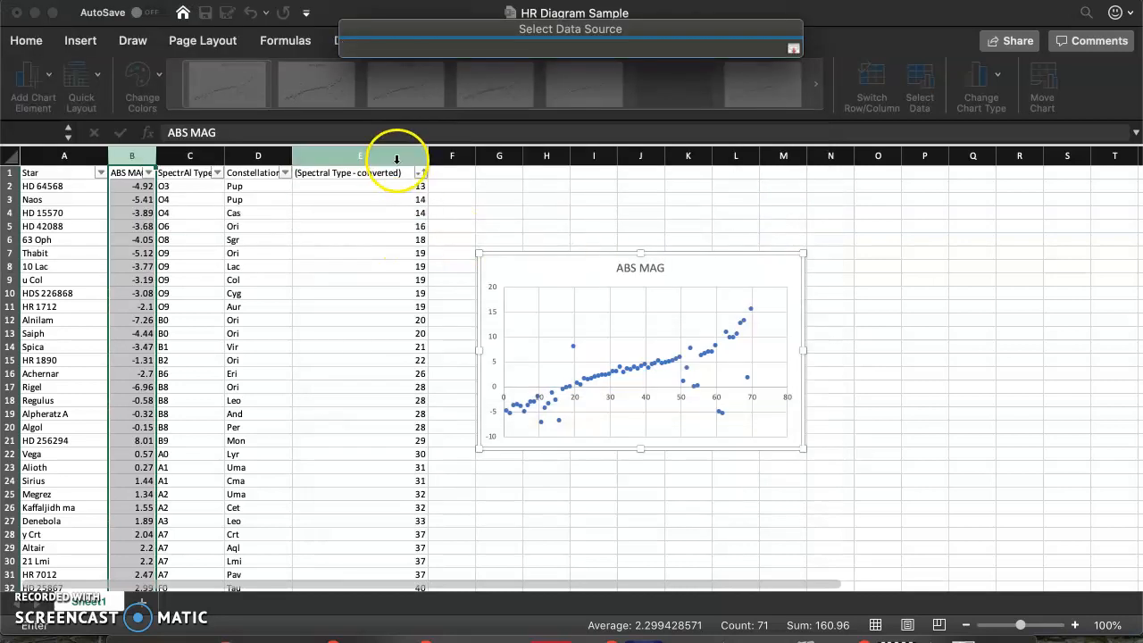
click(793, 49)
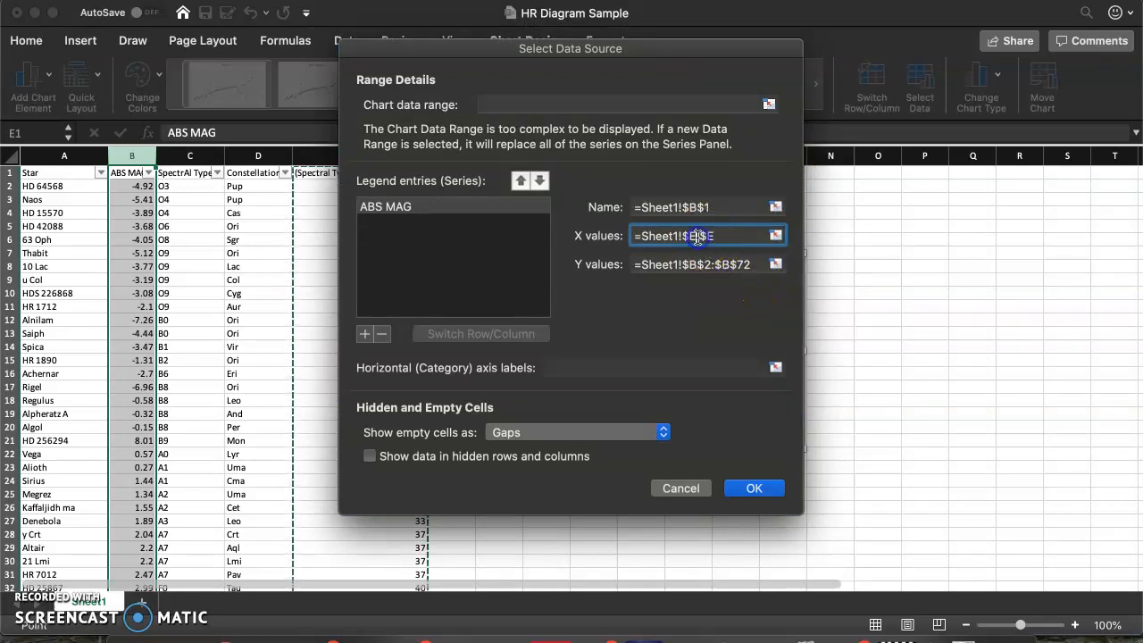
text($2:$)
click(745, 236)
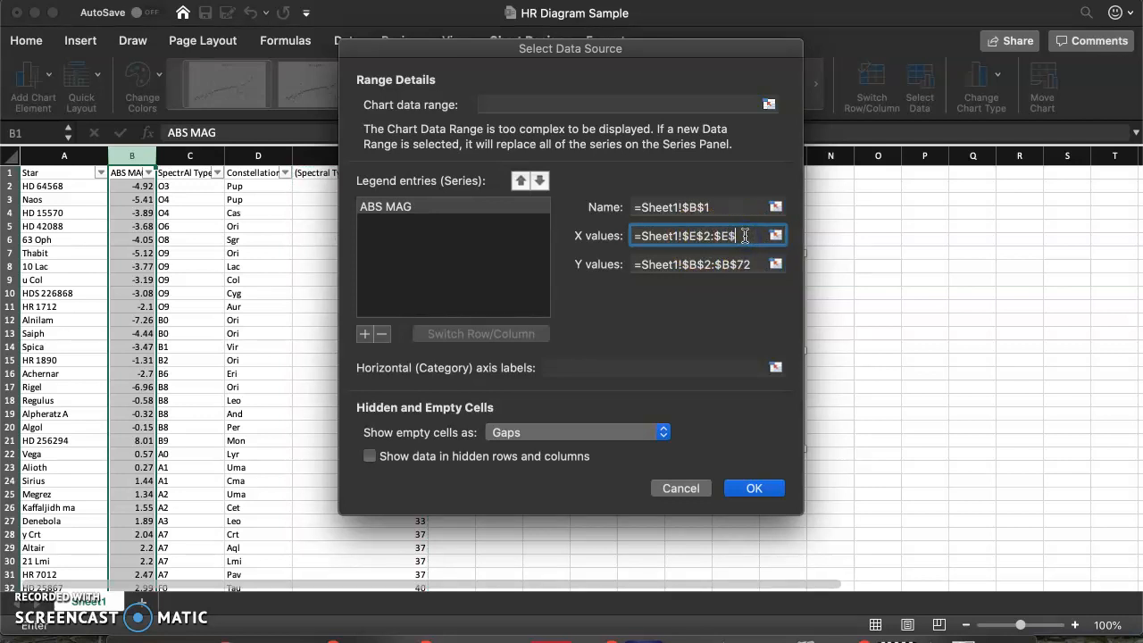
text($72)
click(753, 487)
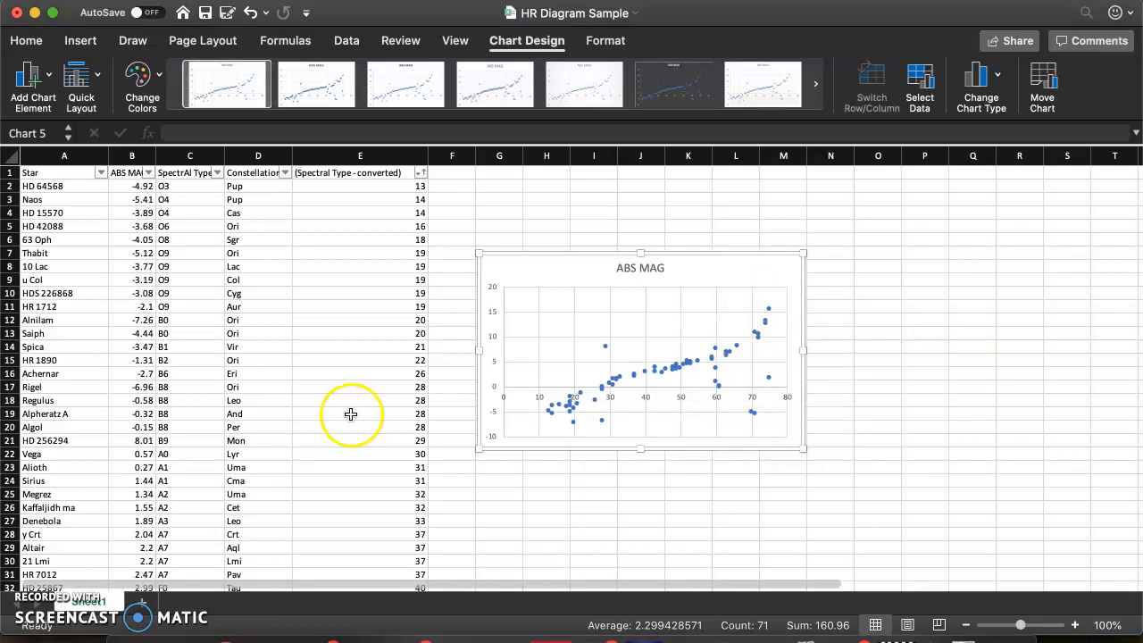
- Examine the absolute magnitudes of the last stars in the list and compare them with the first star's value
scroll(243, 446, down, 5)
scroll(243, 444, down, 6)
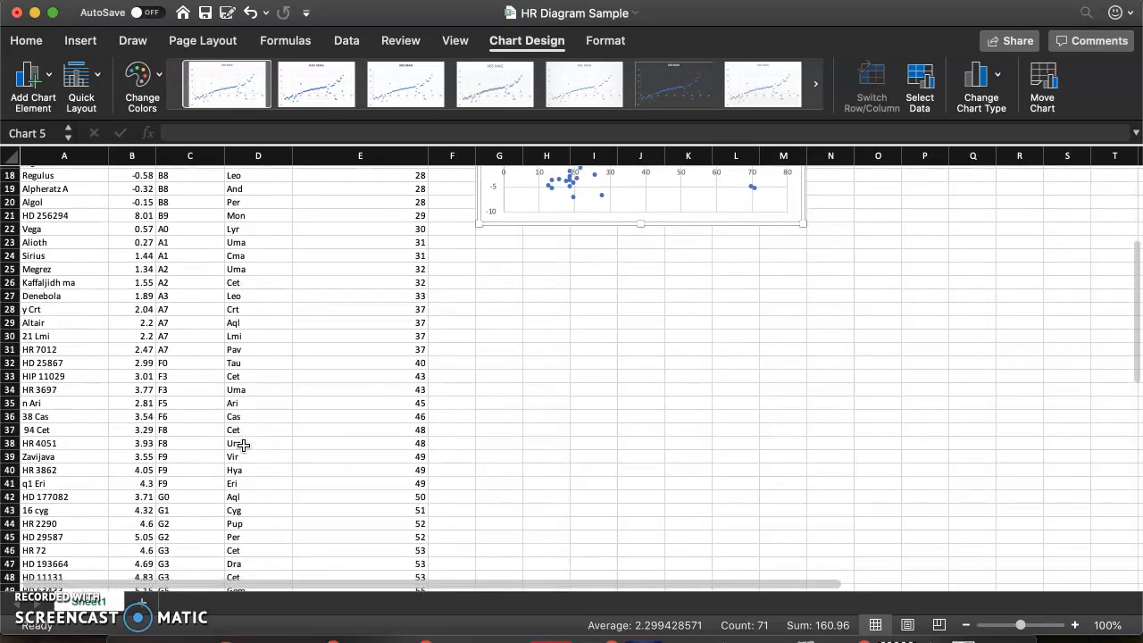
scroll(183, 477, down, 5)
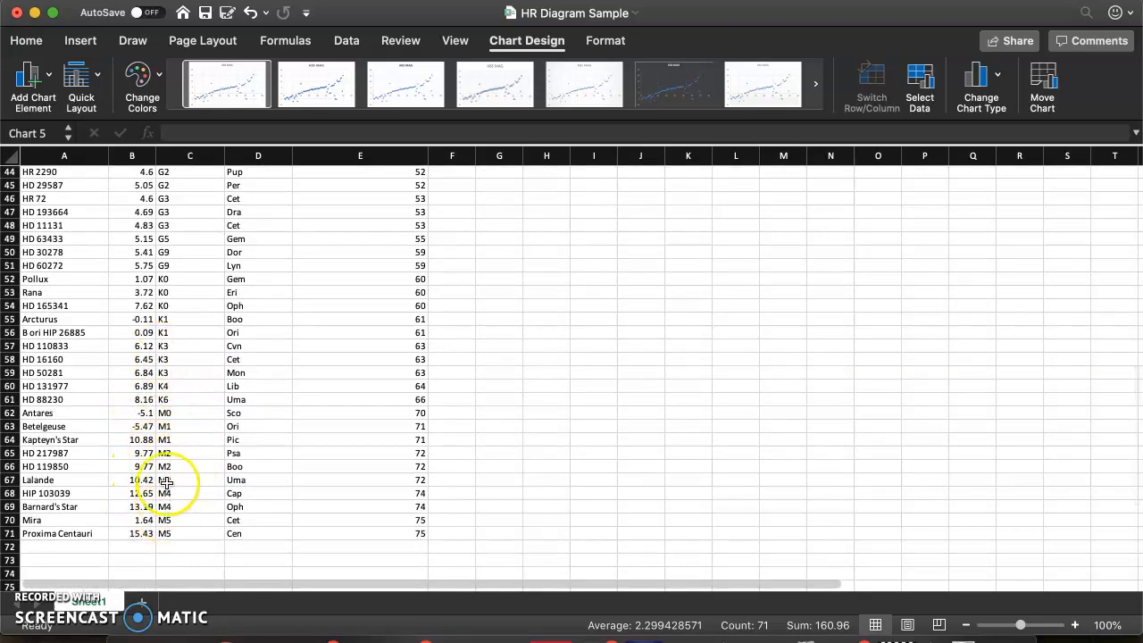
click(150, 497)
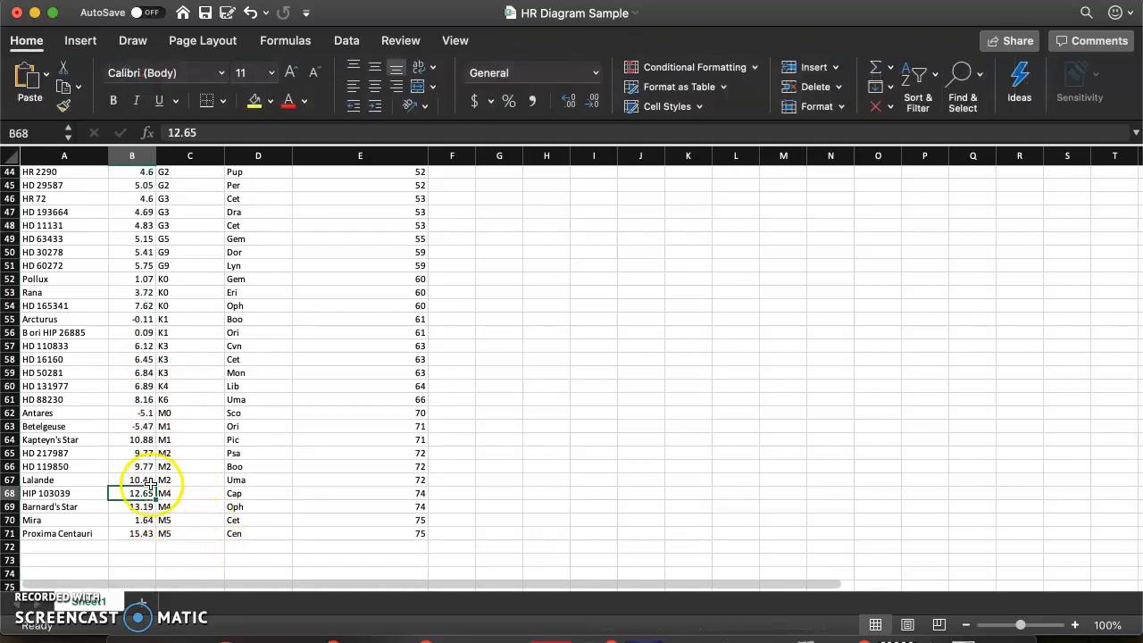
click(148, 509)
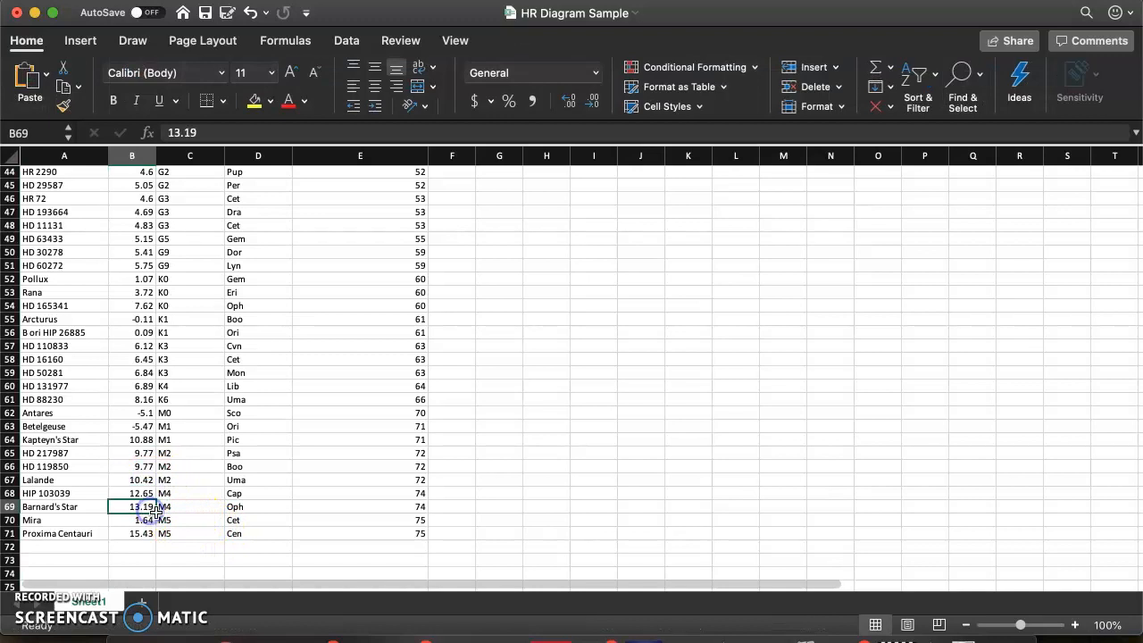
scroll(172, 511, up, 10)
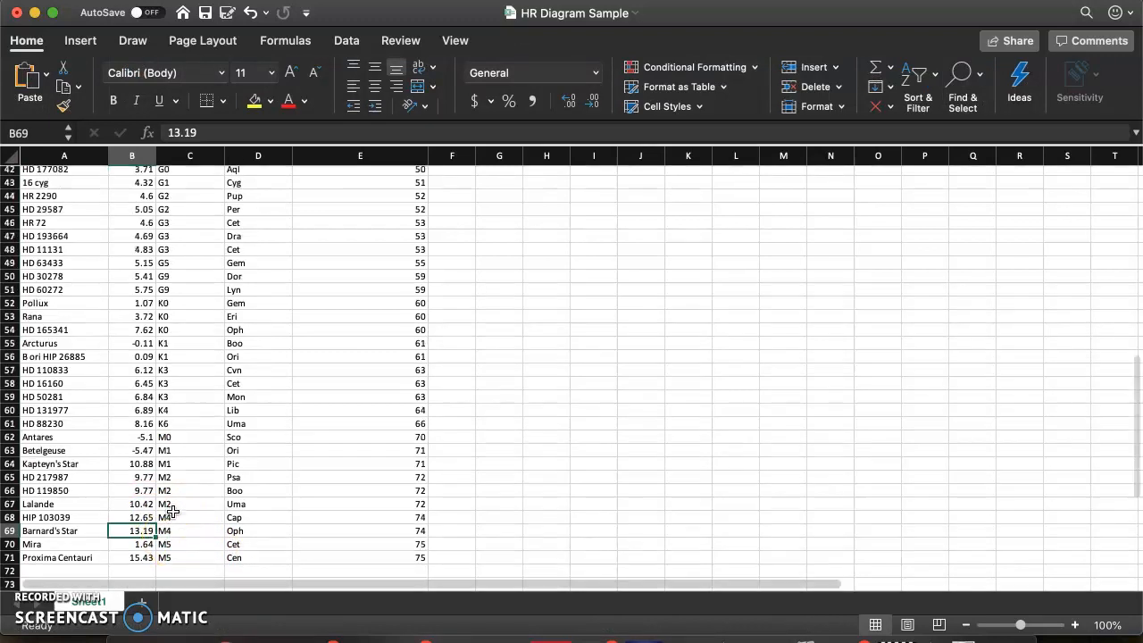
scroll(171, 511, up, 7)
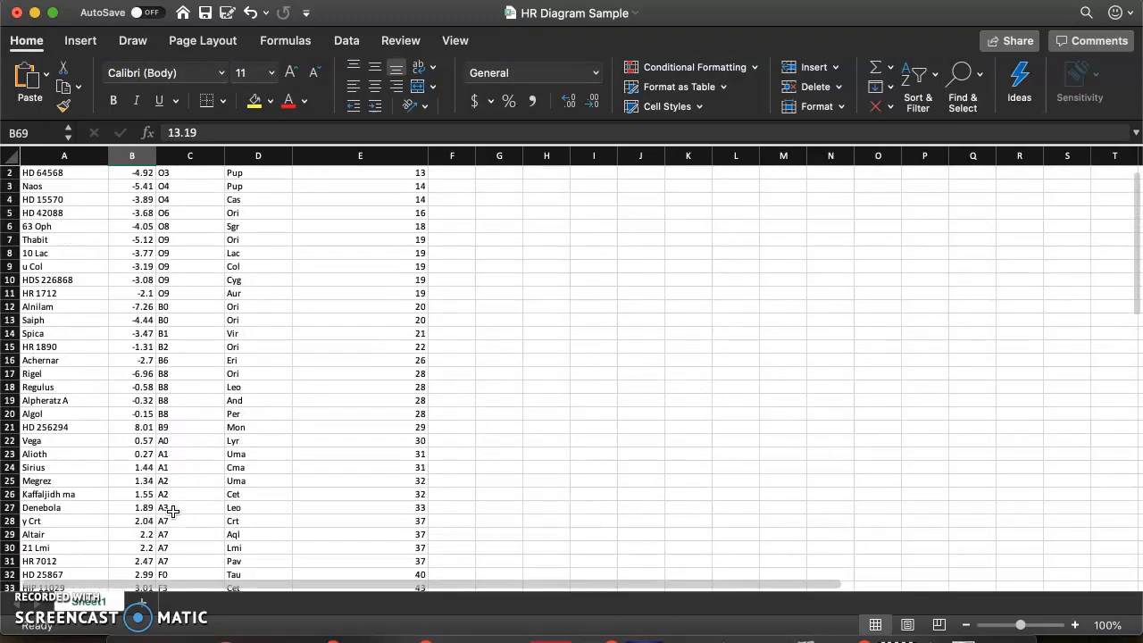
click(140, 188)
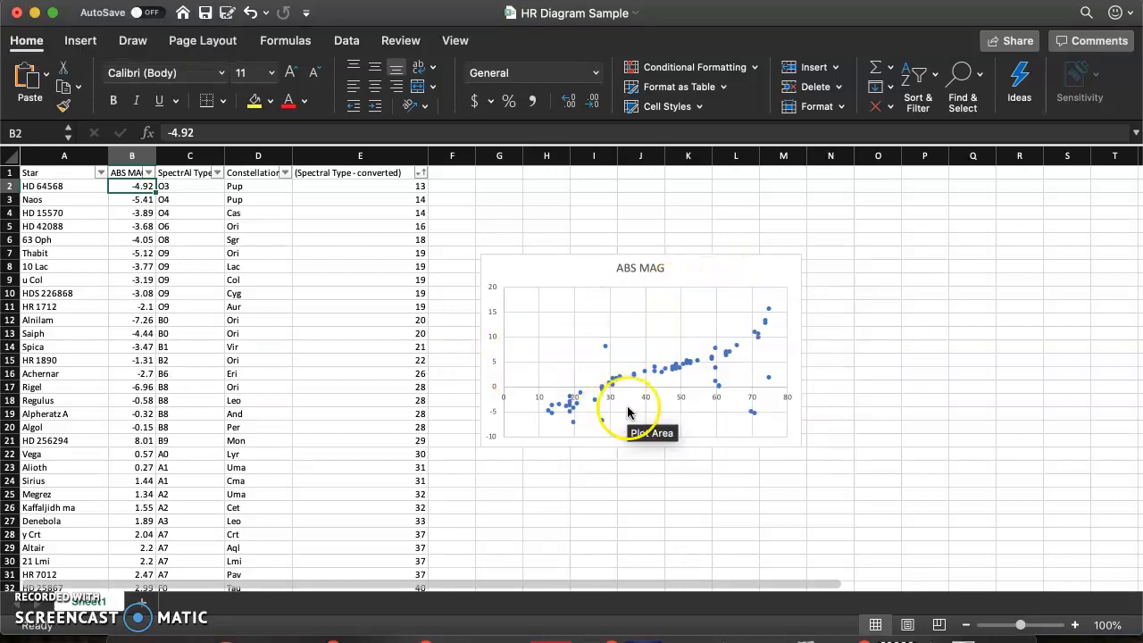
- Format the chart's vertical axis to show values in reverse order, and close the axis formatting options
click(493, 337)
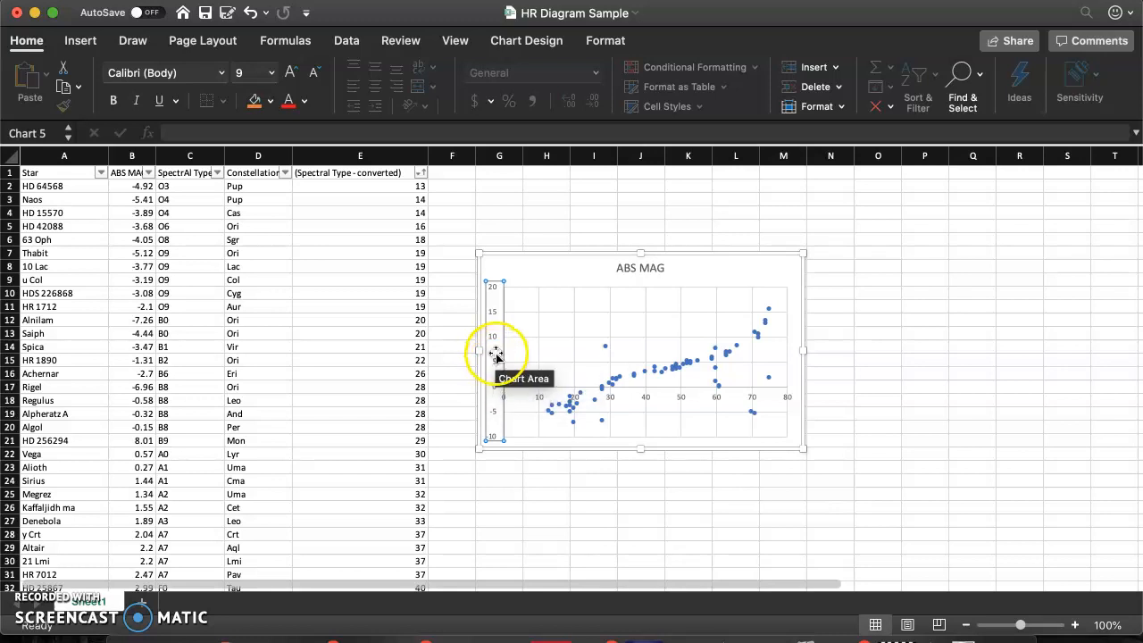
right_click(496, 343)
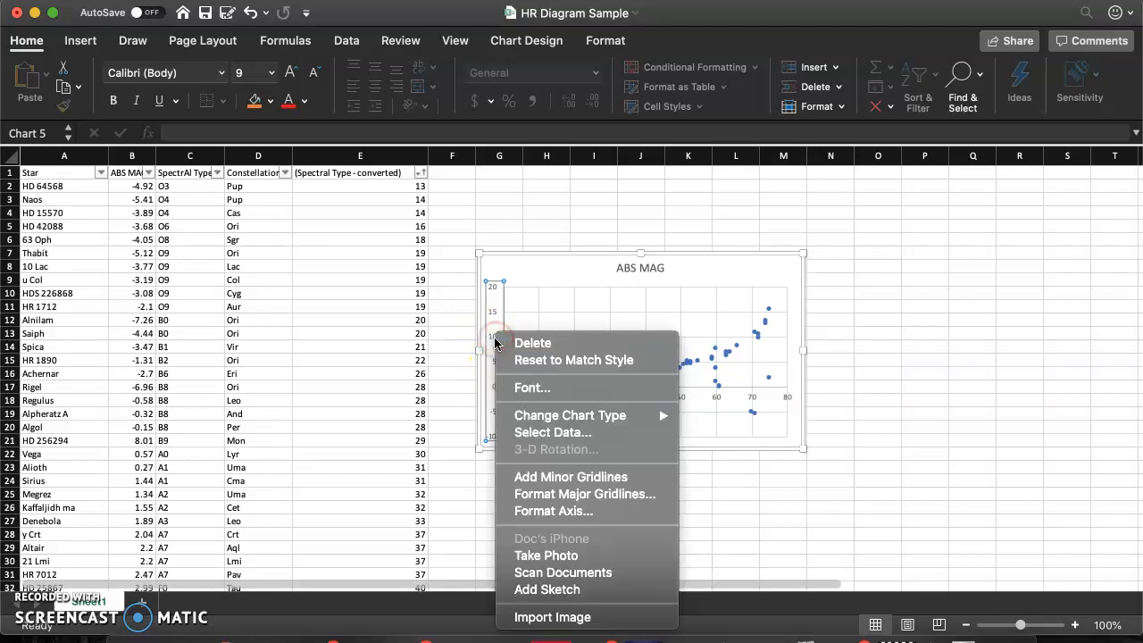
click(571, 514)
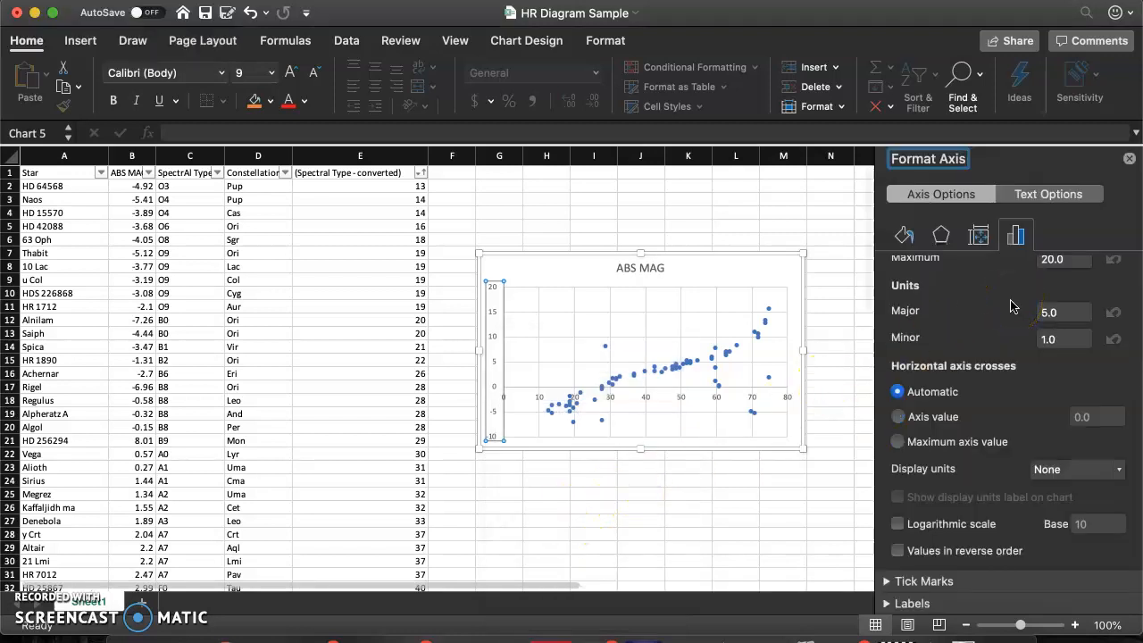
scroll(1011, 306, up, 3)
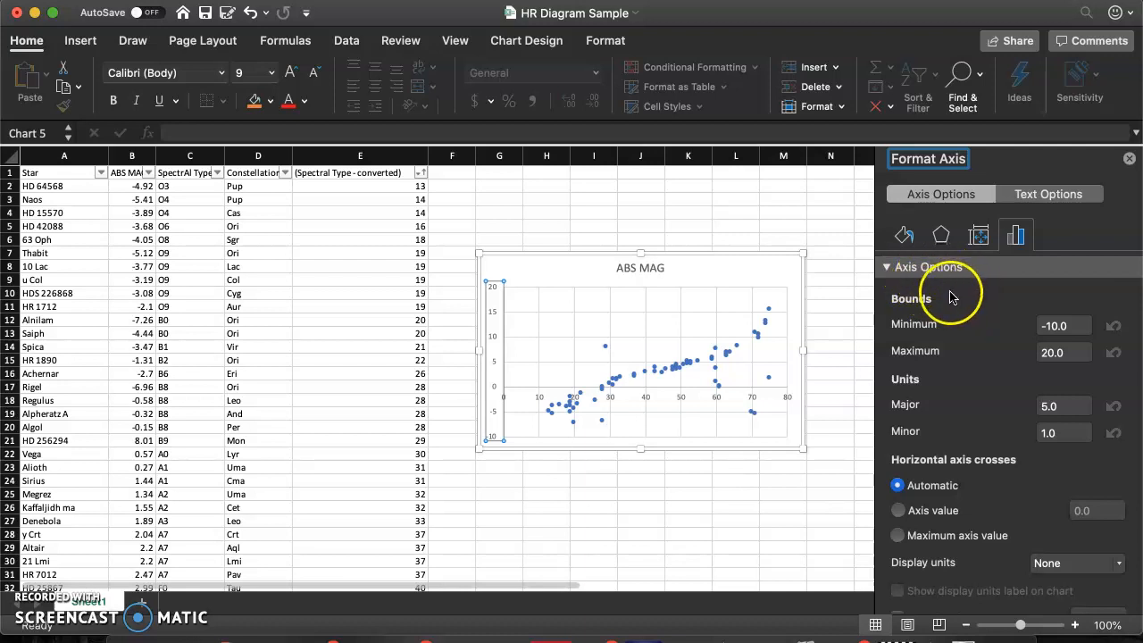
scroll(950, 296, down, 1)
scroll(950, 296, down, 4)
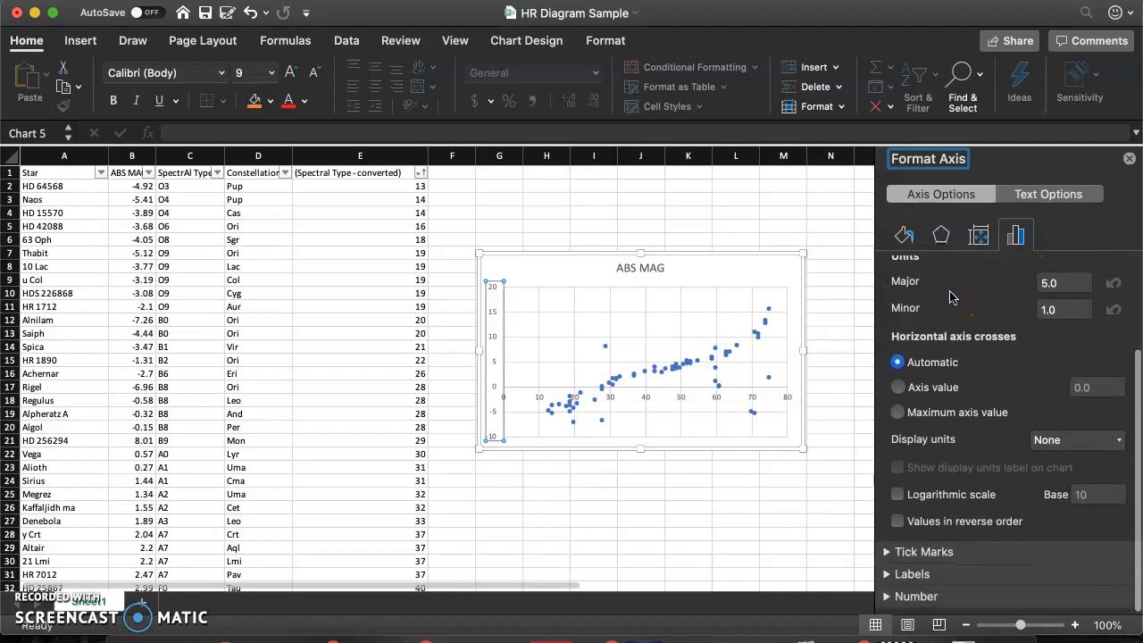
click(925, 532)
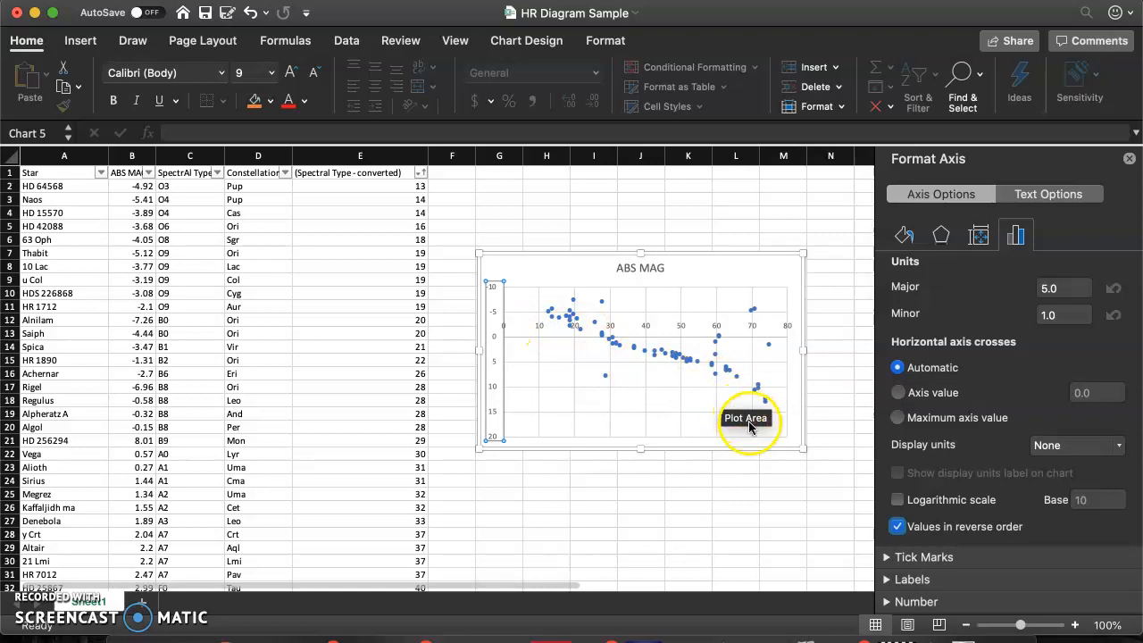
click(1130, 163)
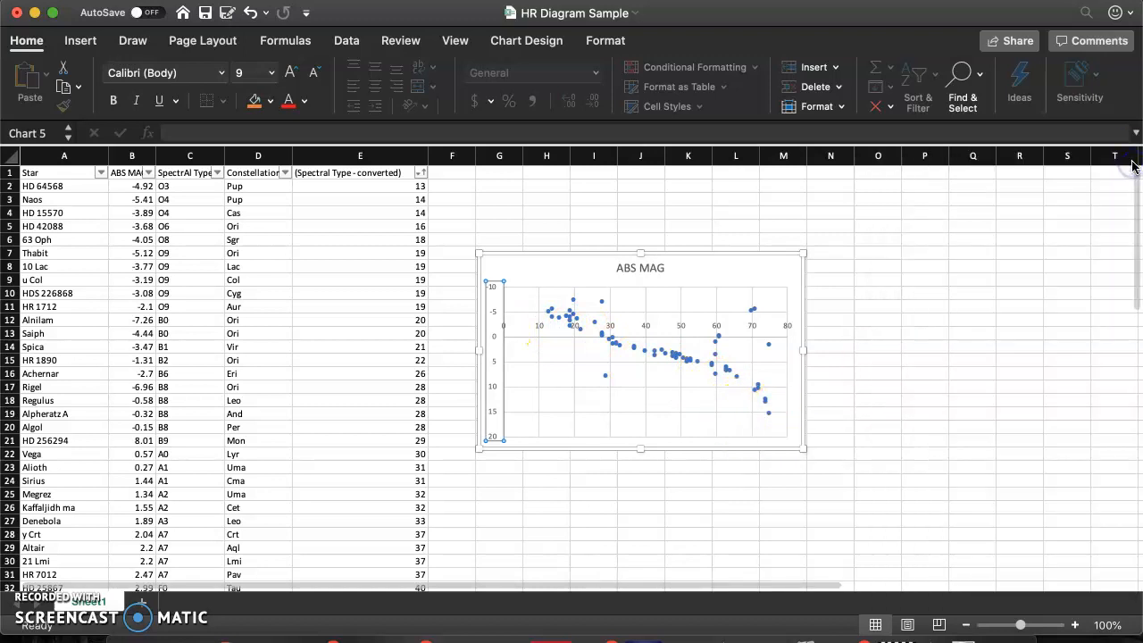